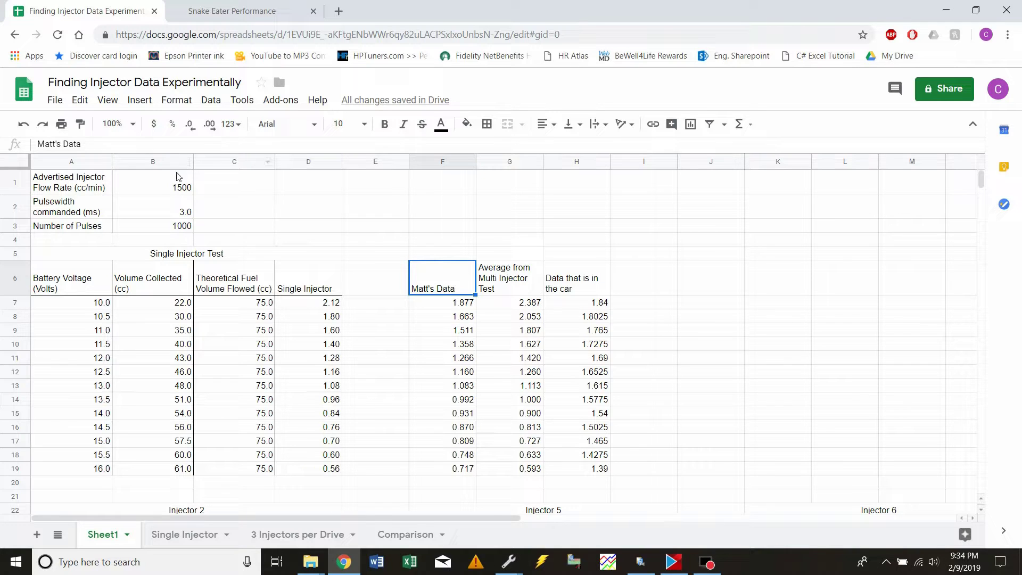
drag(80, 290, 75, 476)
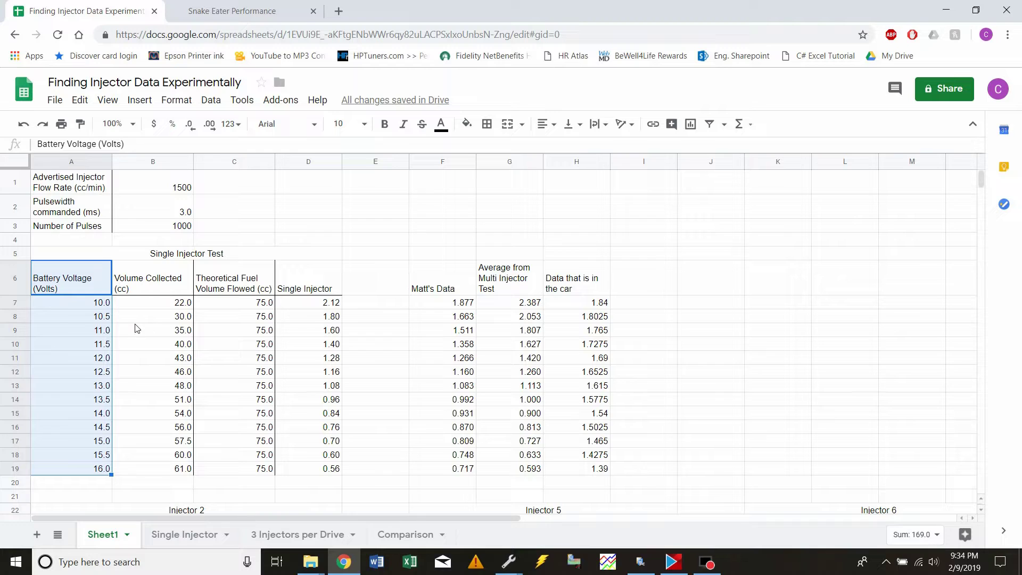
drag(158, 281, 148, 478)
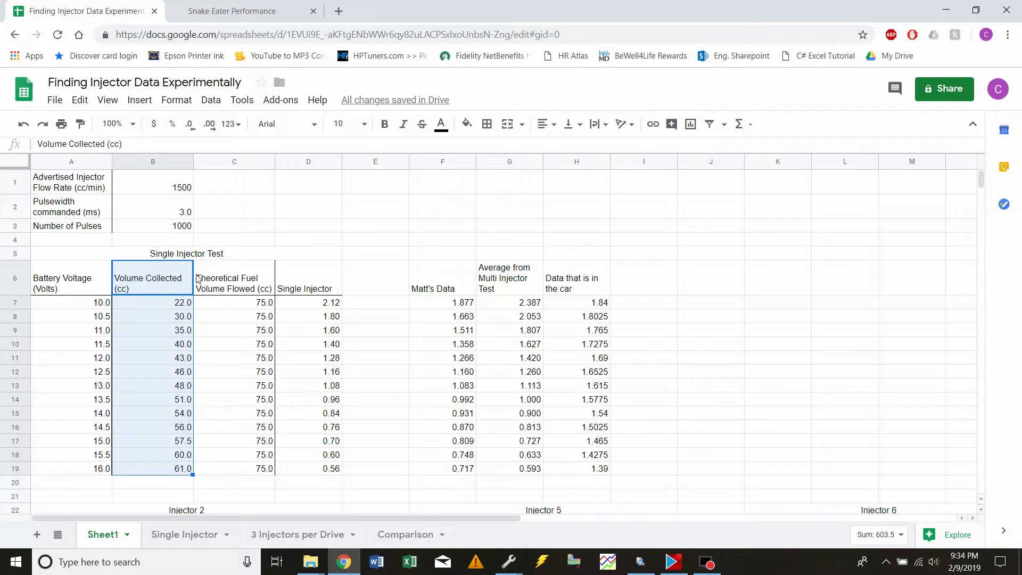
drag(250, 281, 249, 387)
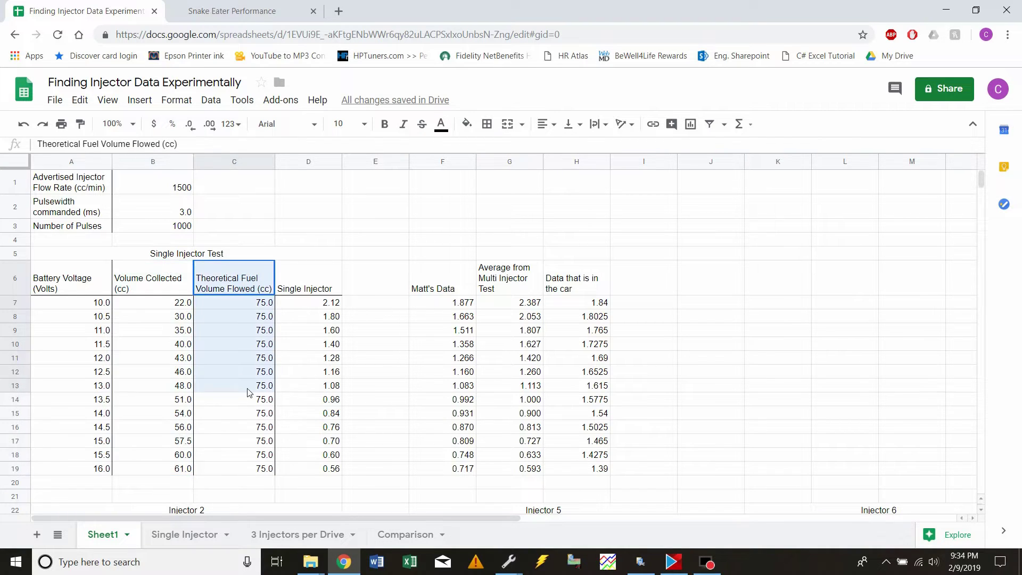
click(251, 302)
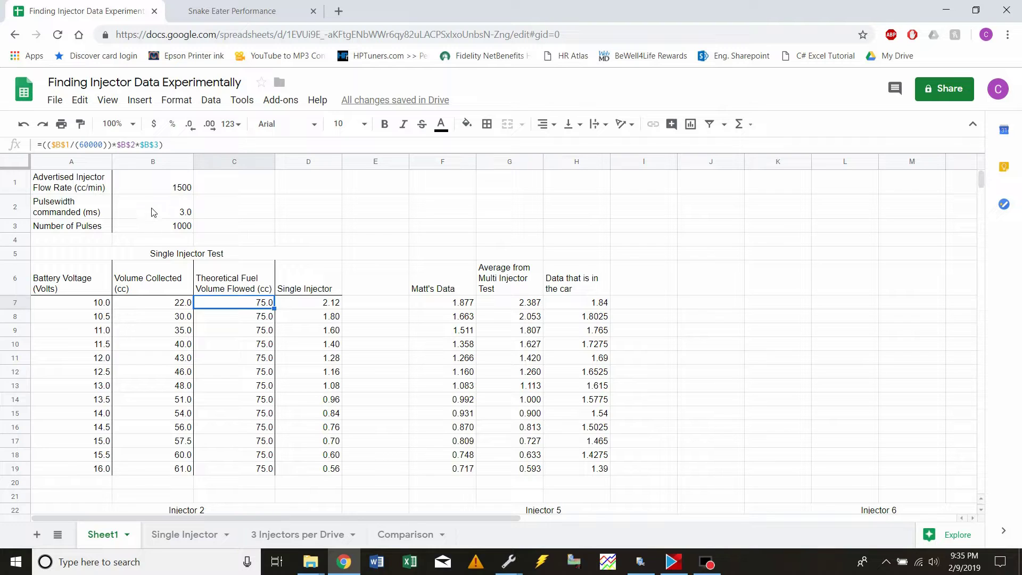
click(171, 212)
click(175, 229)
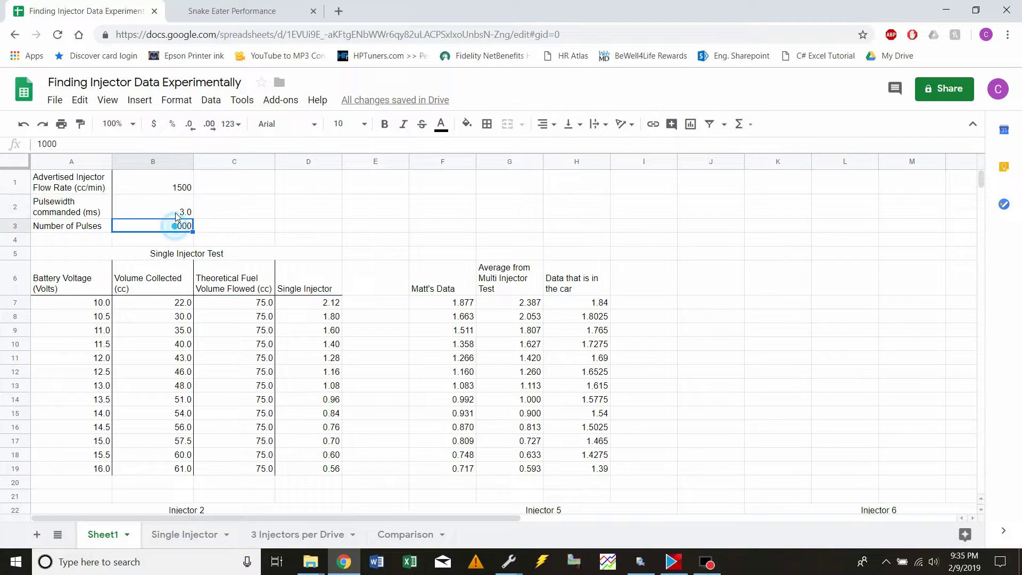
click(177, 211)
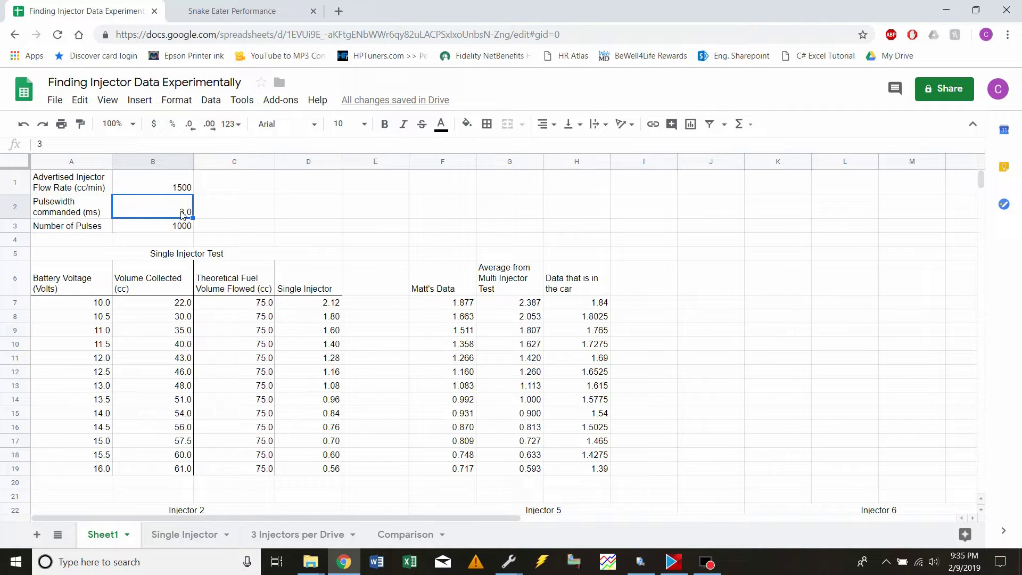
click(245, 305)
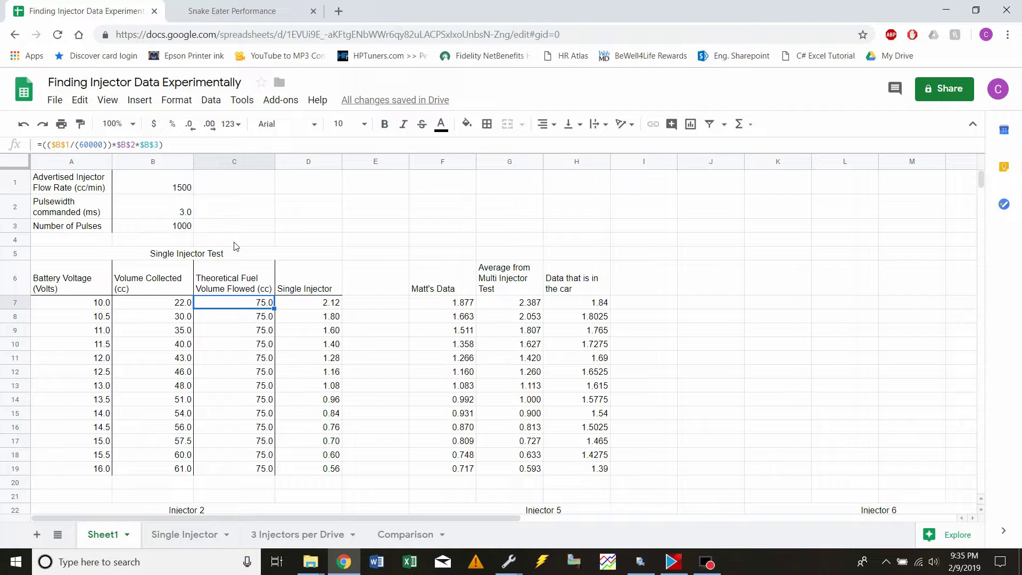
click(173, 304)
click(237, 308)
click(180, 304)
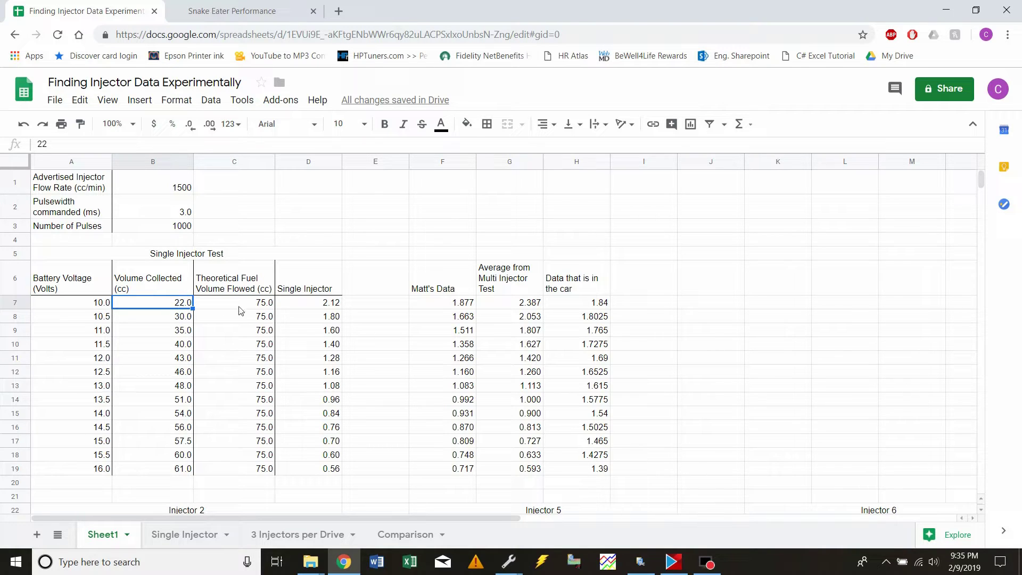
click(263, 303)
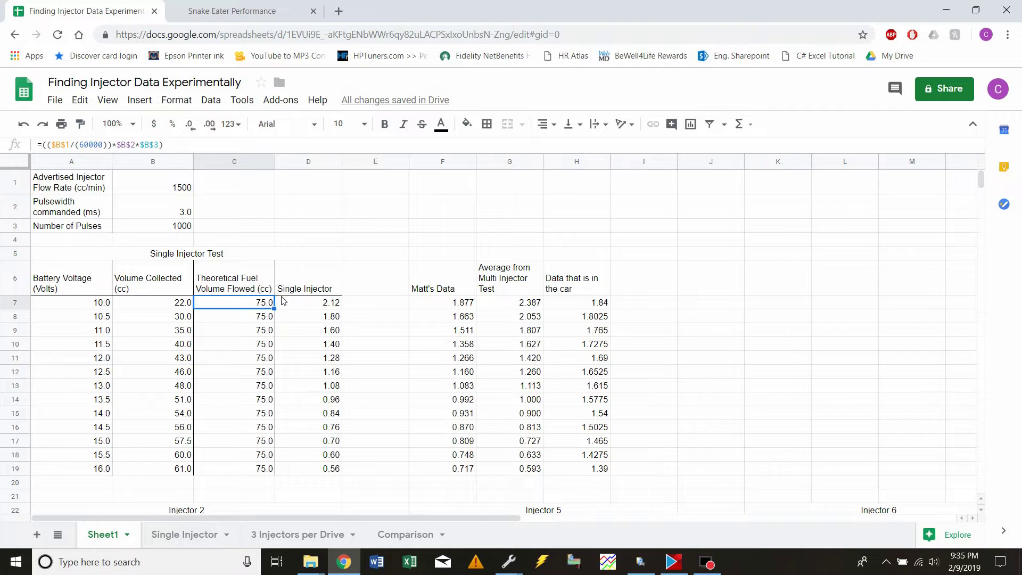
click(178, 216)
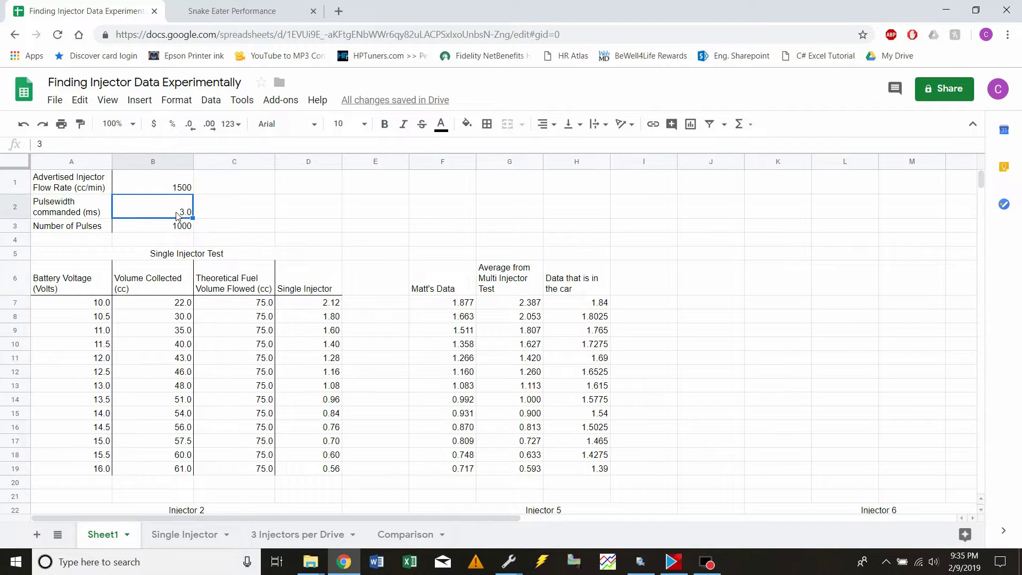
click(321, 308)
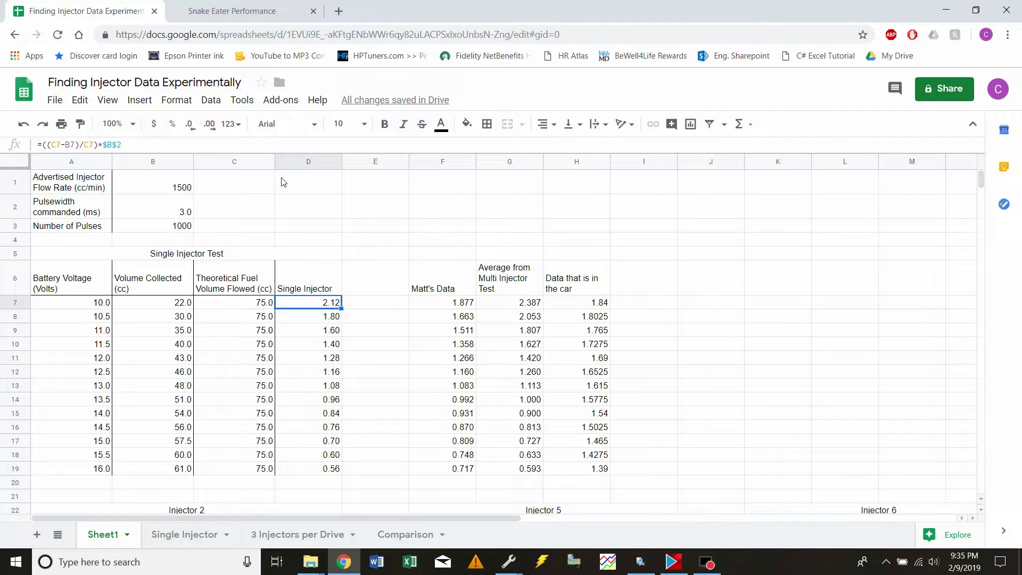
Step: On the Snake Eater Performance site, find the 1500CC Injectors page and highlight the 0.65 MS offset
click(255, 6)
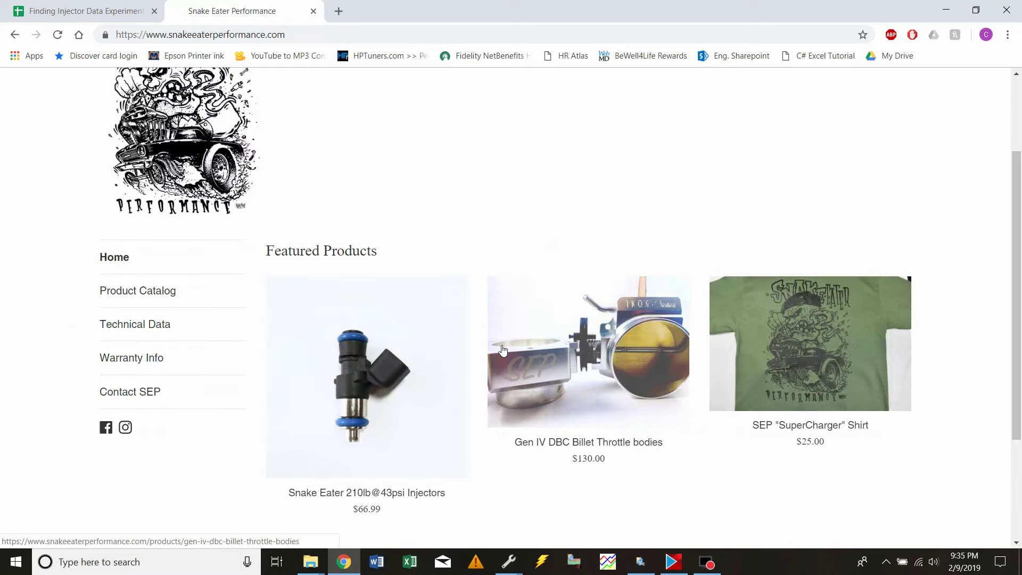
scroll(501, 350, down, 2)
scroll(501, 349, up, 1)
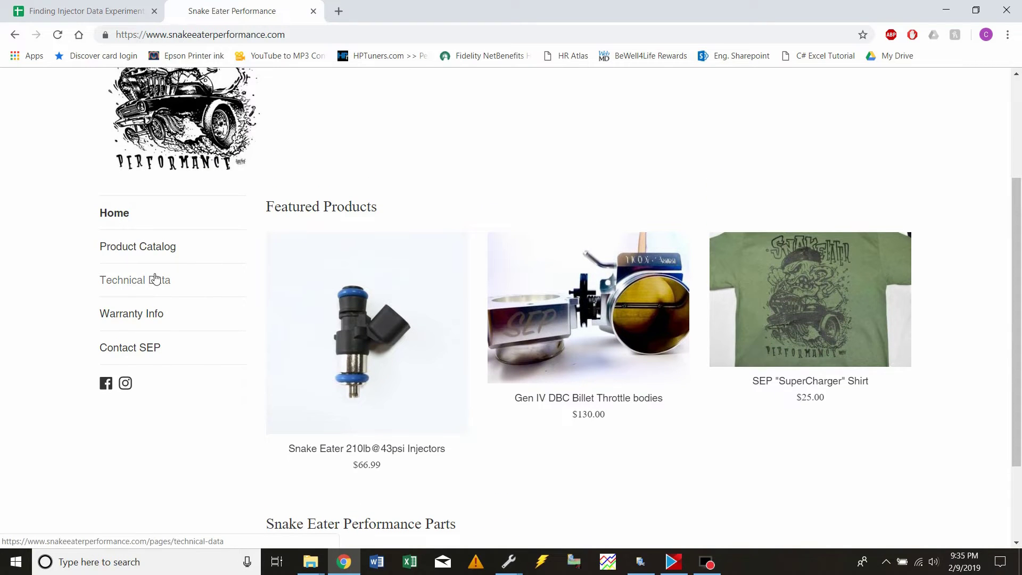
click(154, 243)
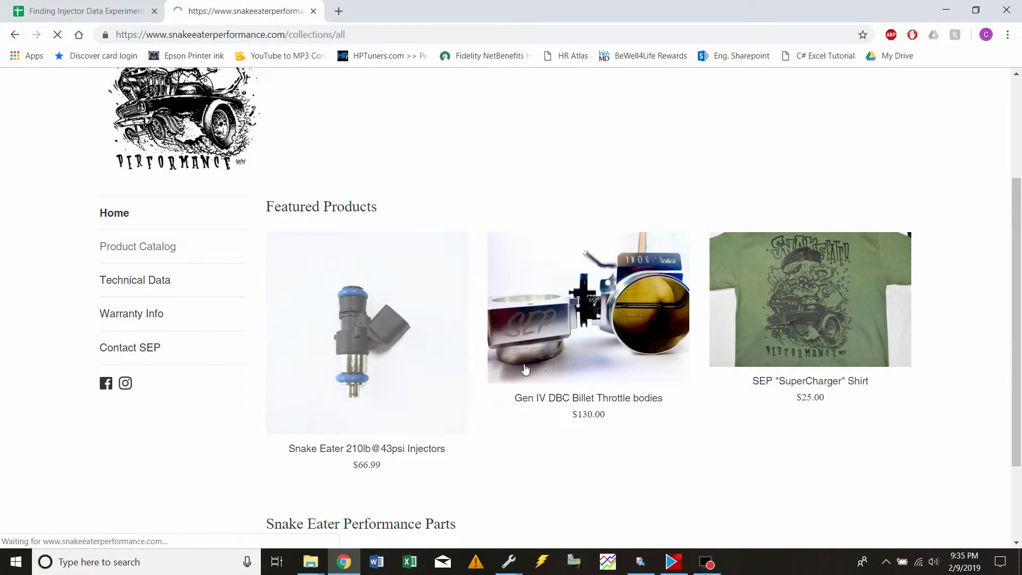
scroll(601, 372, down, 10)
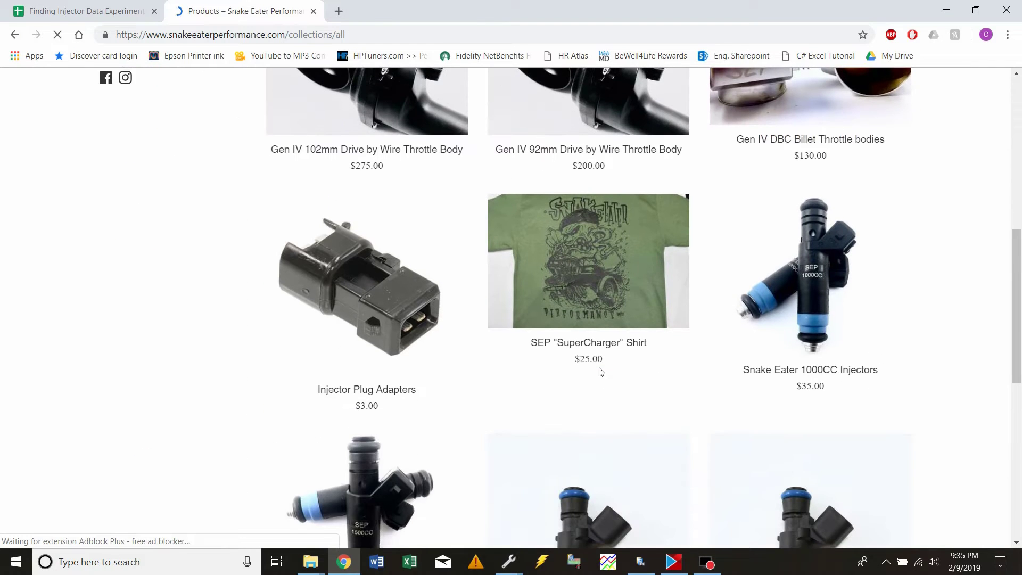
scroll(448, 416, down, 3)
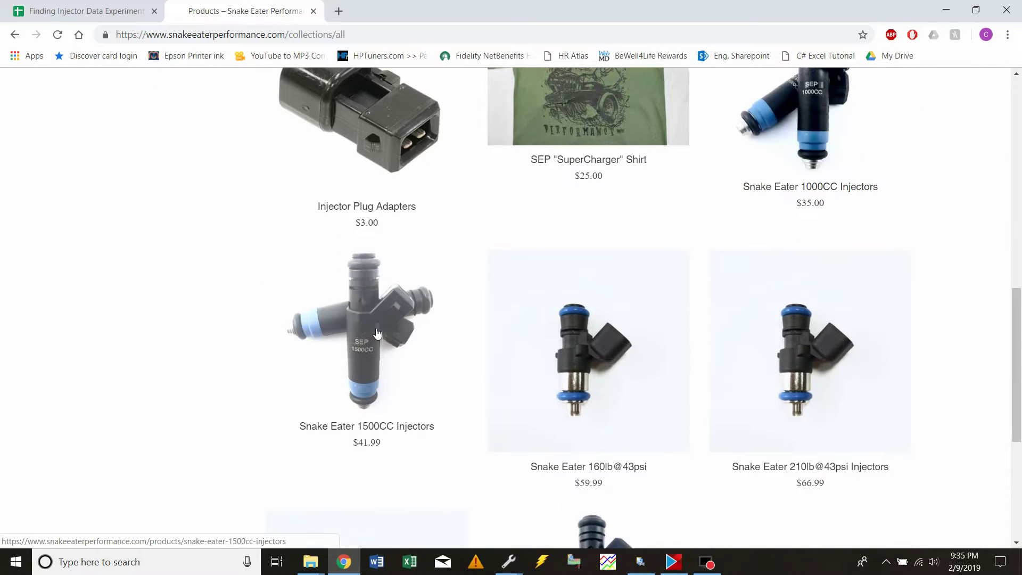
click(397, 332)
scroll(490, 308, down, 10)
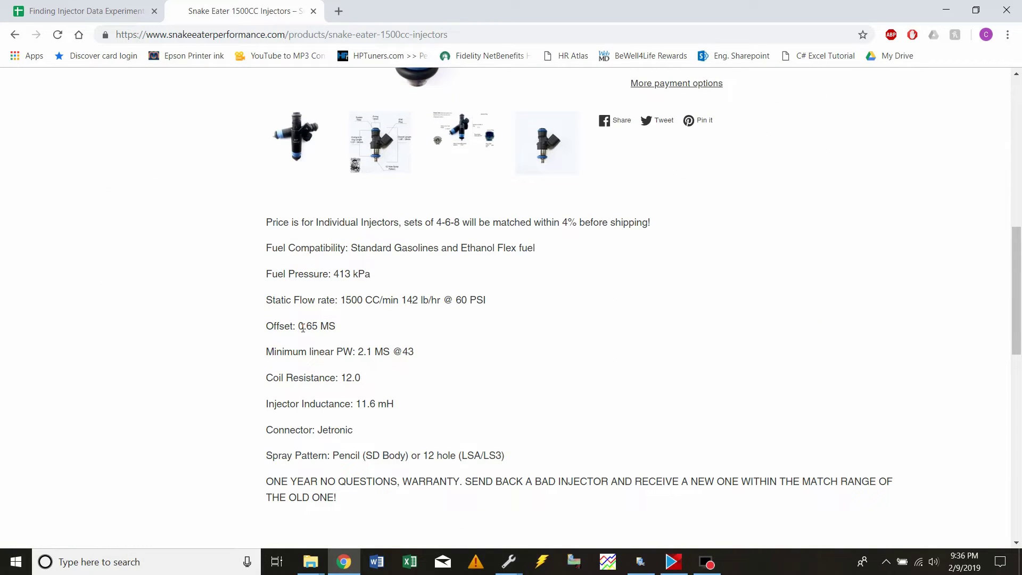
drag(299, 327, 366, 337)
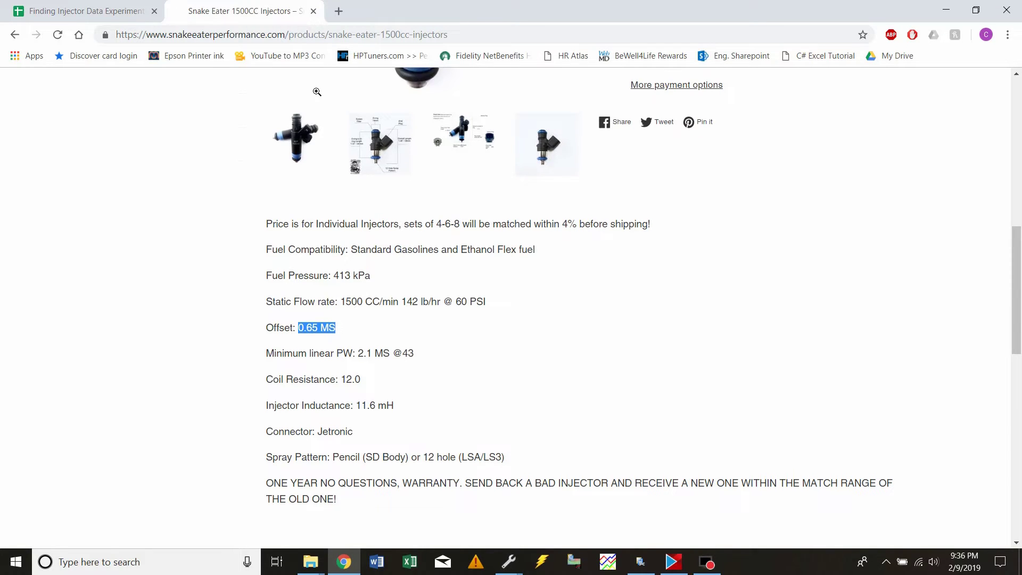
Step: Go to the Technical Data page listing the SEP base tune files
scroll(317, 91, up, 10)
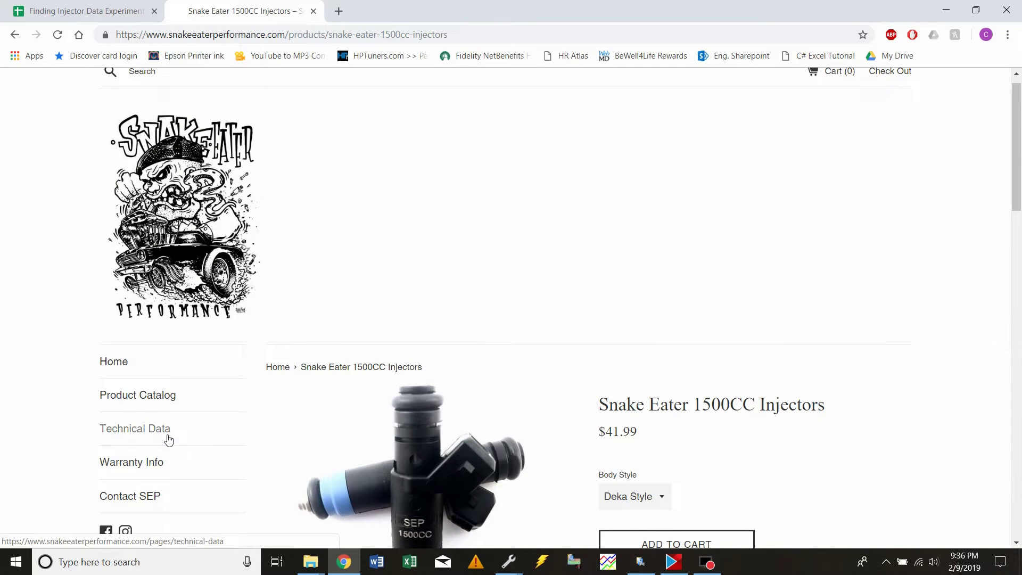
click(168, 440)
scroll(484, 415, down, 3)
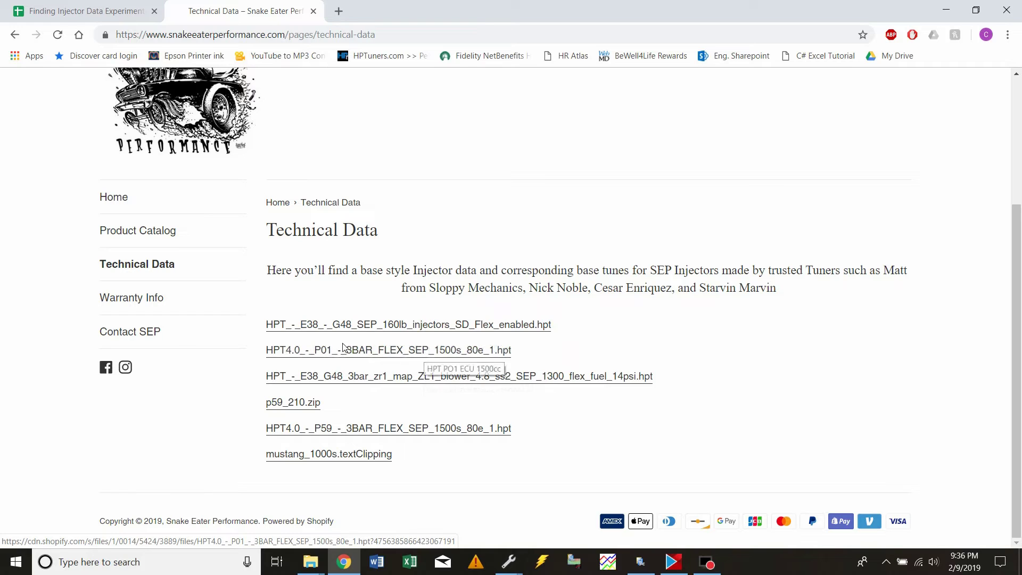
Step: Download the P01 1500s base tune and open it in VCM Editor
click(403, 356)
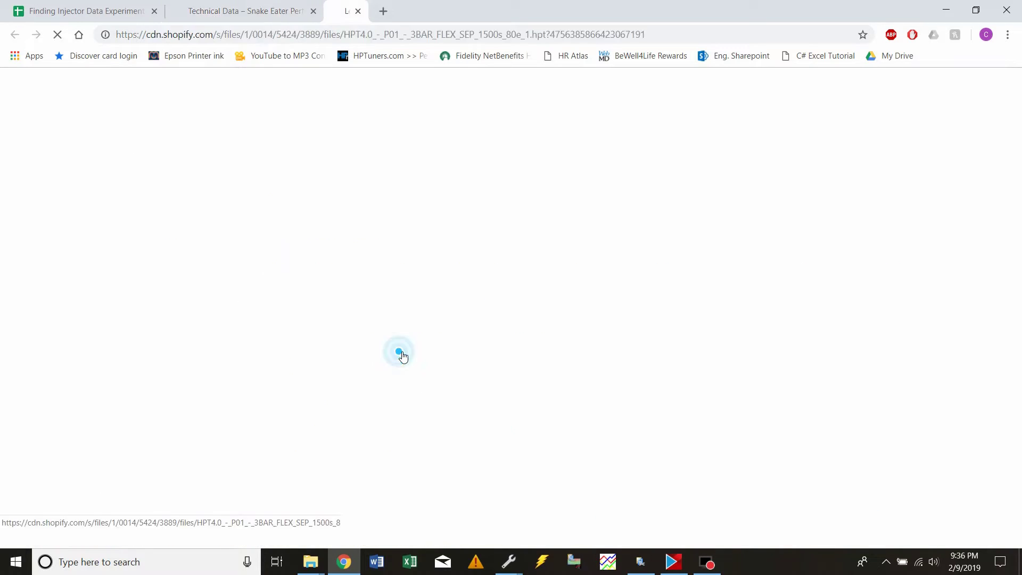
click(85, 536)
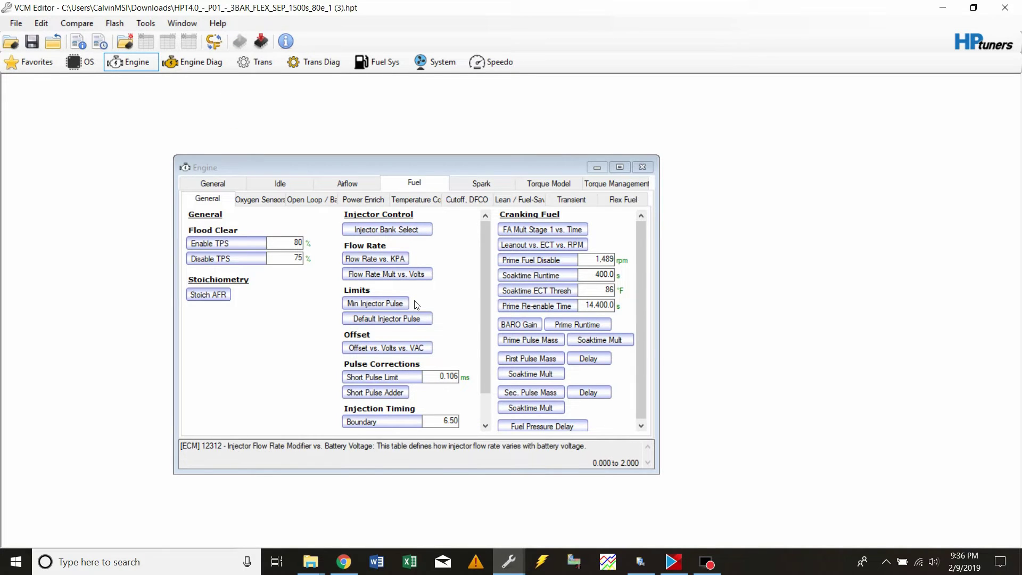
click(406, 343)
Step: Check the 35 kPa column of the Offset vs. Volts vs. VAC table, then close it and return to Chrome
click(406, 349)
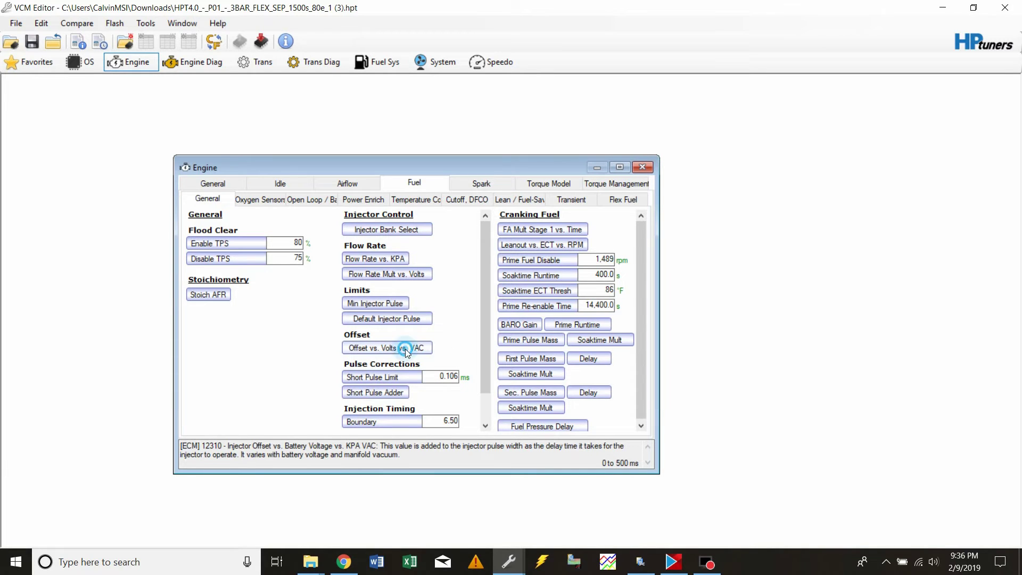
drag(239, 193, 243, 481)
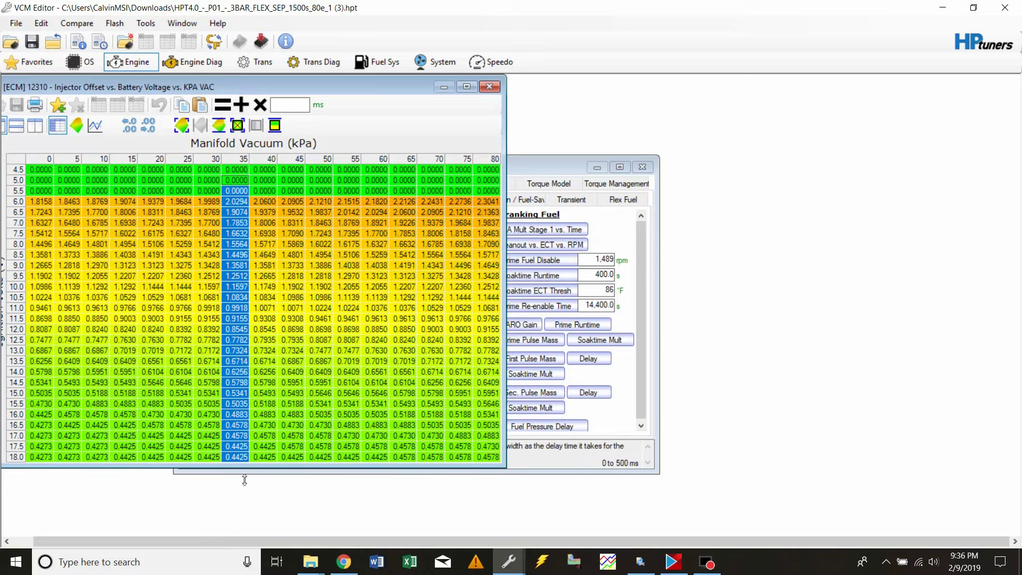
click(488, 87)
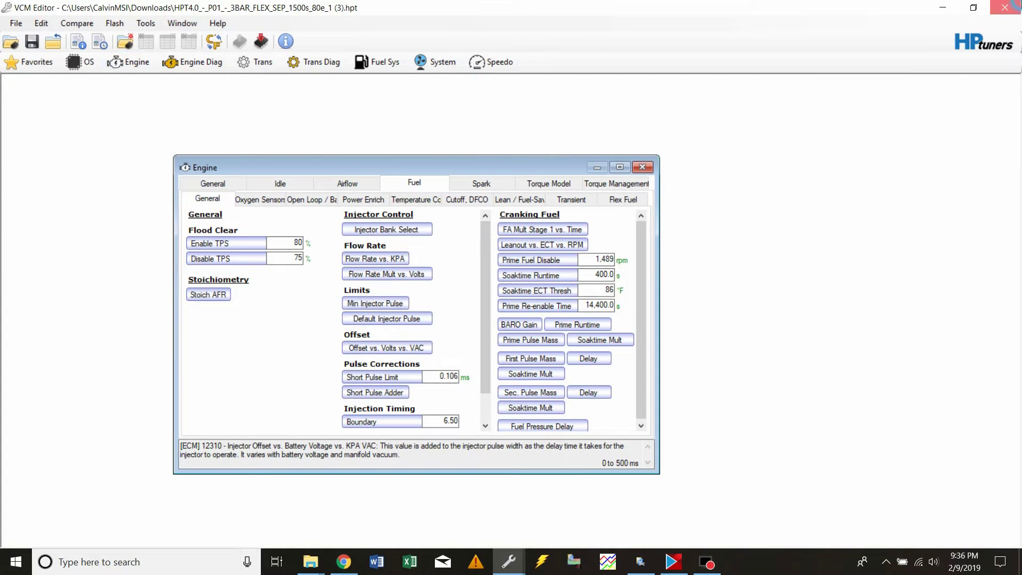
key(alt+Tab)
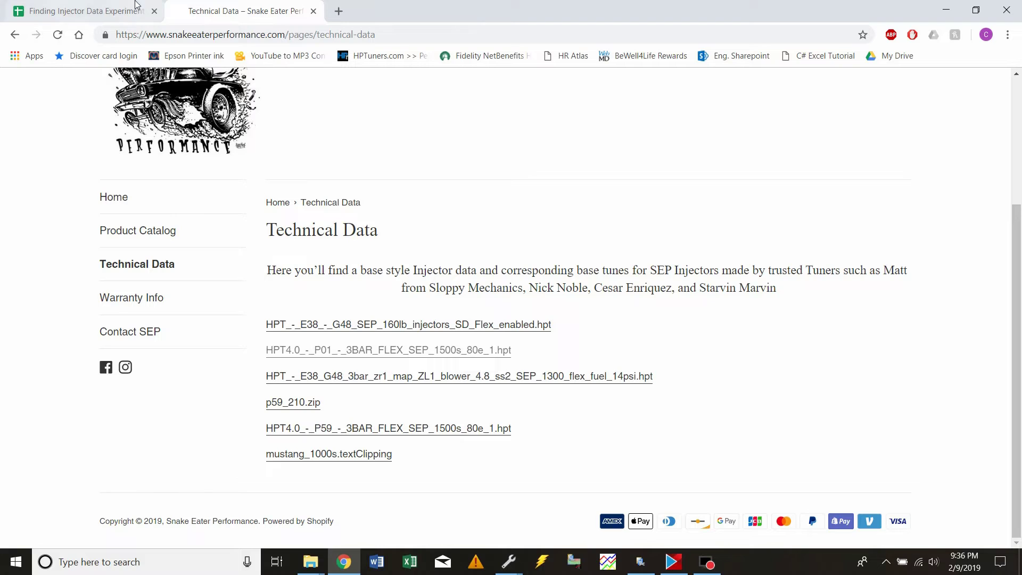
Step: In the injector data spreadsheet, select the Matt's Data values in F6:F19
click(69, 4)
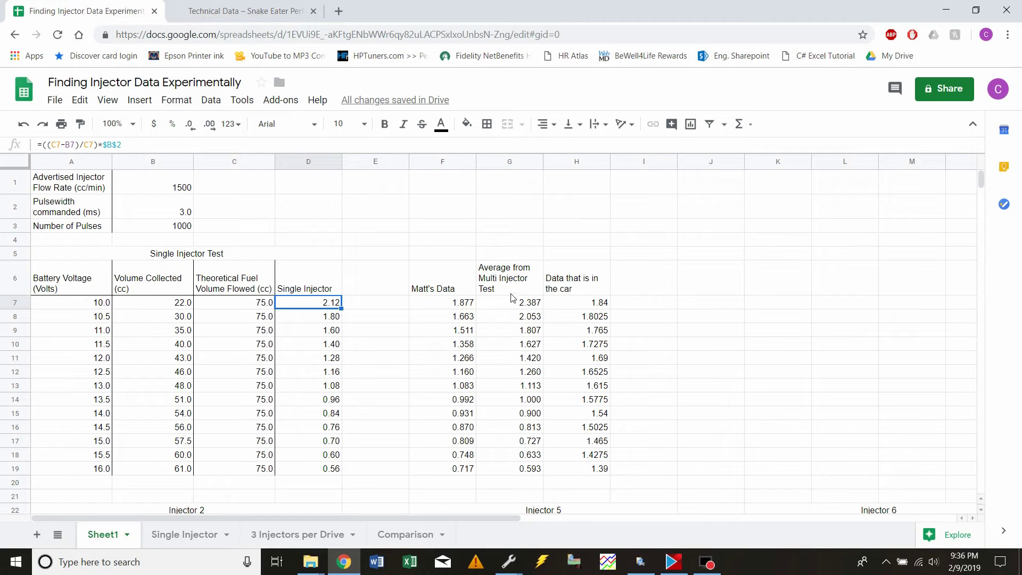
drag(438, 278, 446, 471)
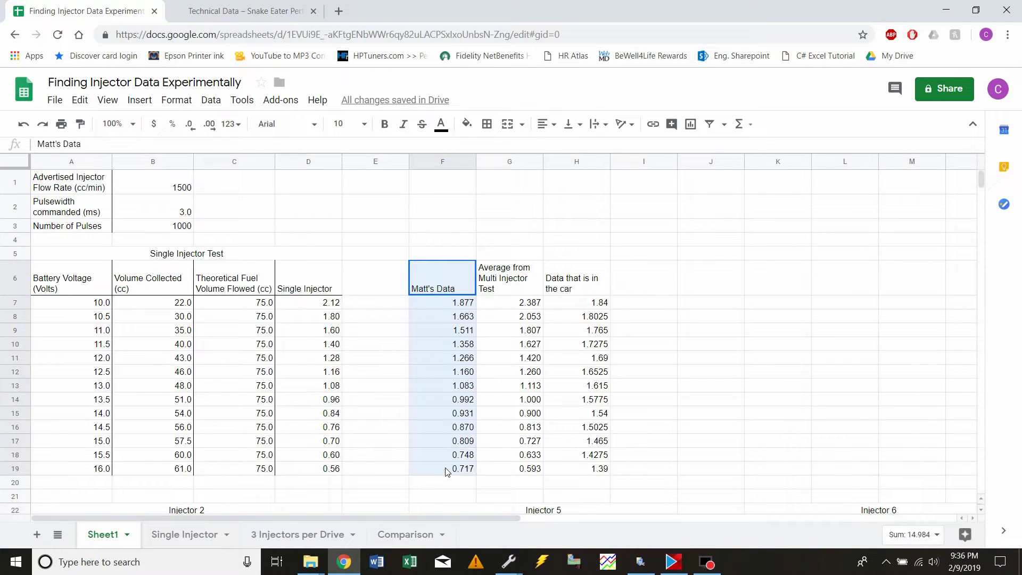
click(385, 347)
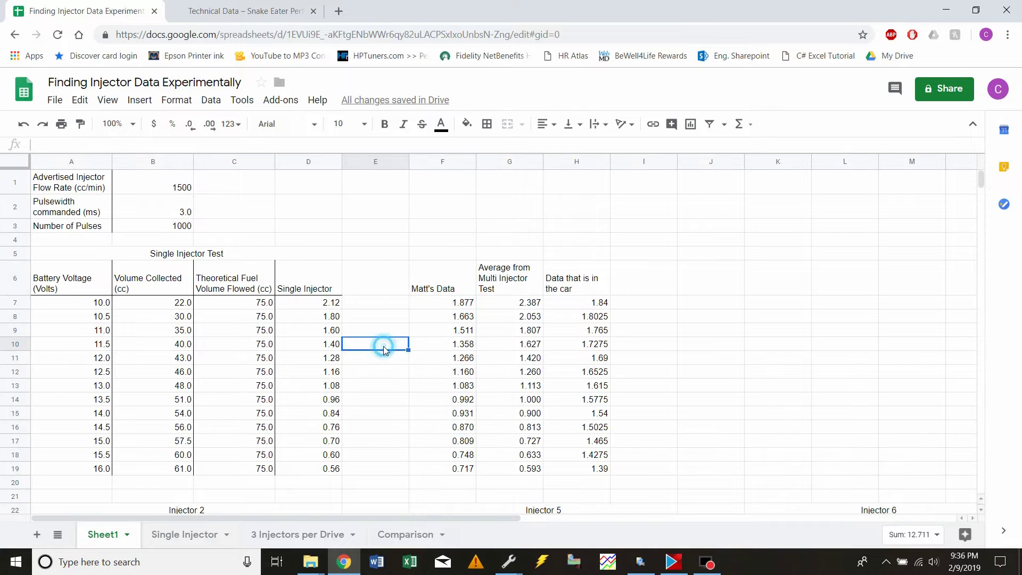
Step: Scroll through the per-injector, average and in-car dead-time tables and back to the top
scroll(386, 350, down, 1)
scroll(386, 351, down, 4)
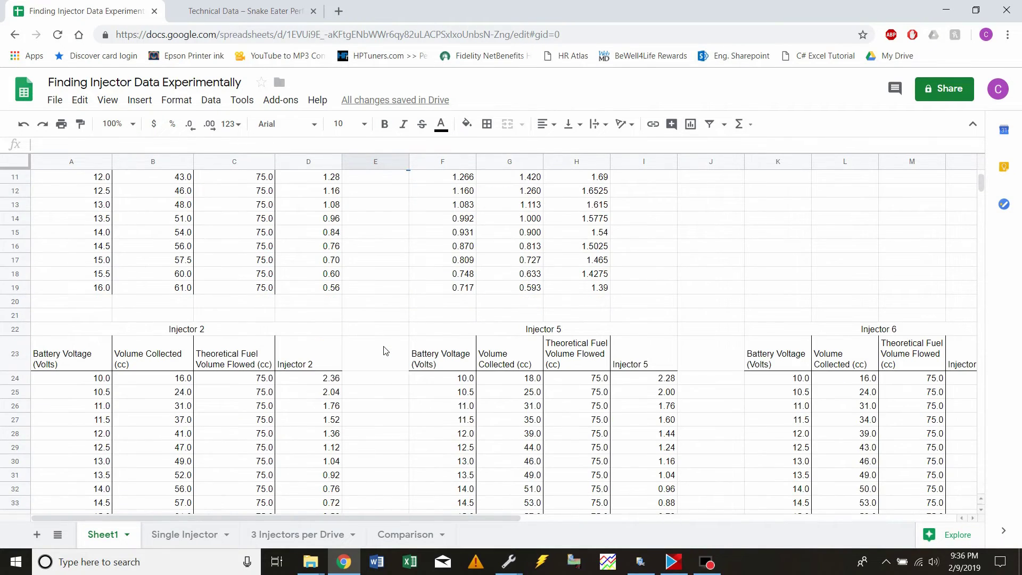
scroll(385, 351, down, 3)
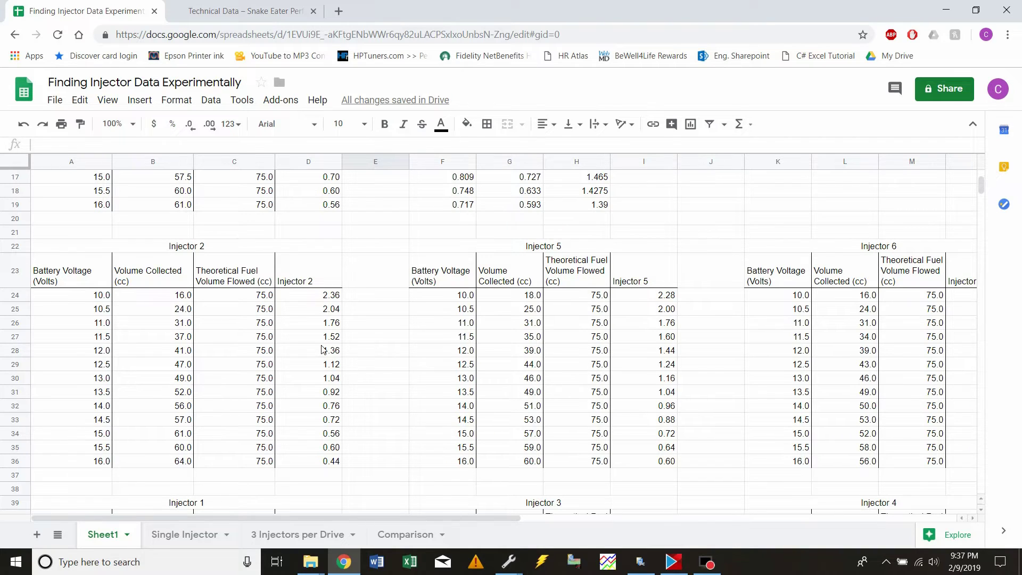
scroll(495, 346, down, 2)
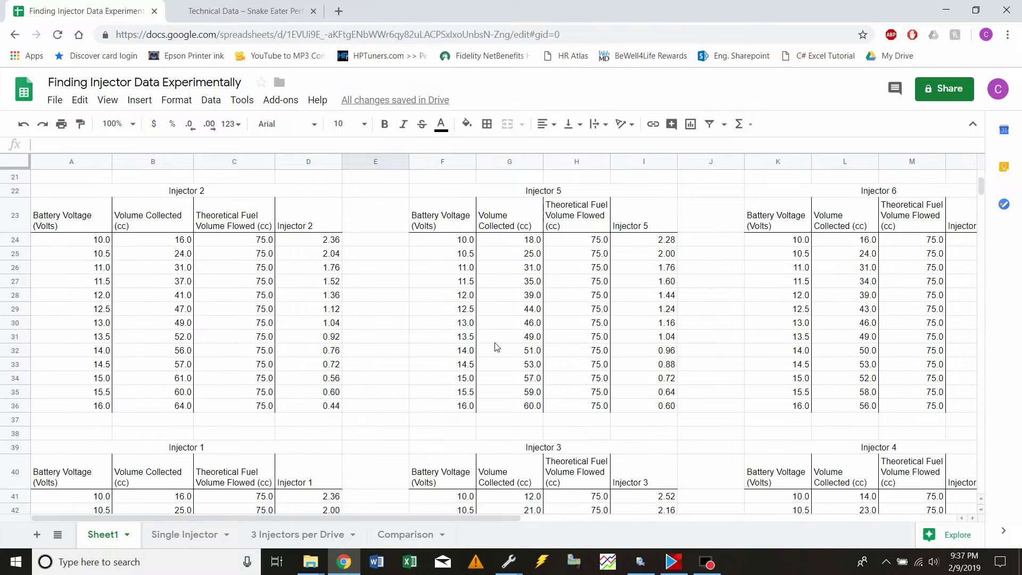
scroll(495, 346, down, 4)
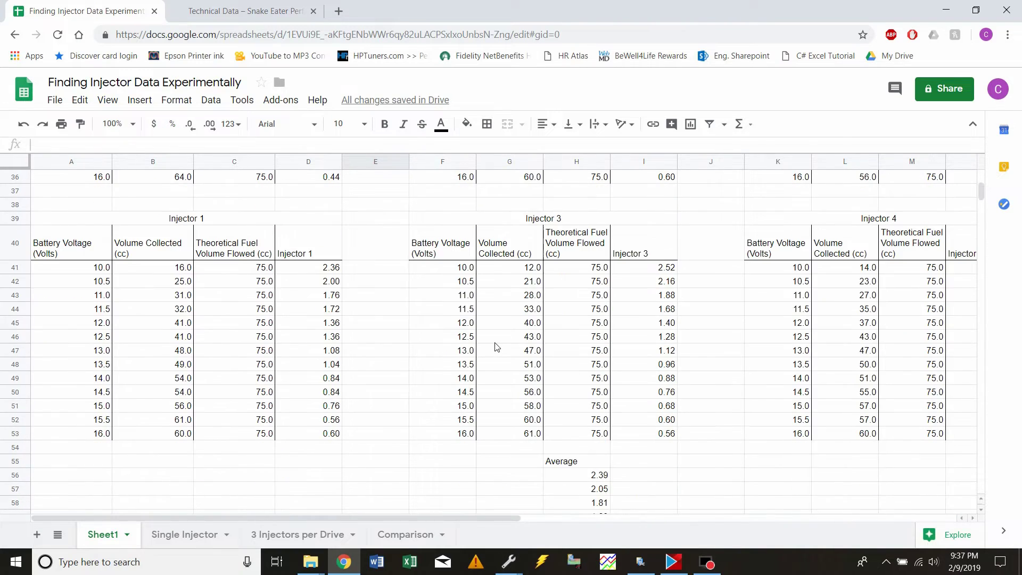
scroll(496, 347, up, 1)
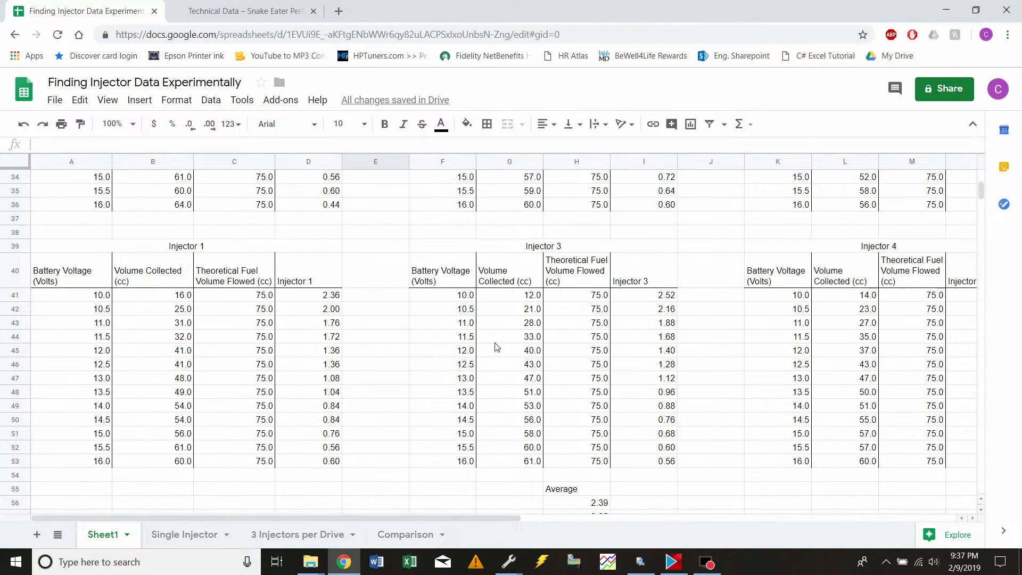
scroll(496, 347, down, 2)
scroll(496, 347, down, 3)
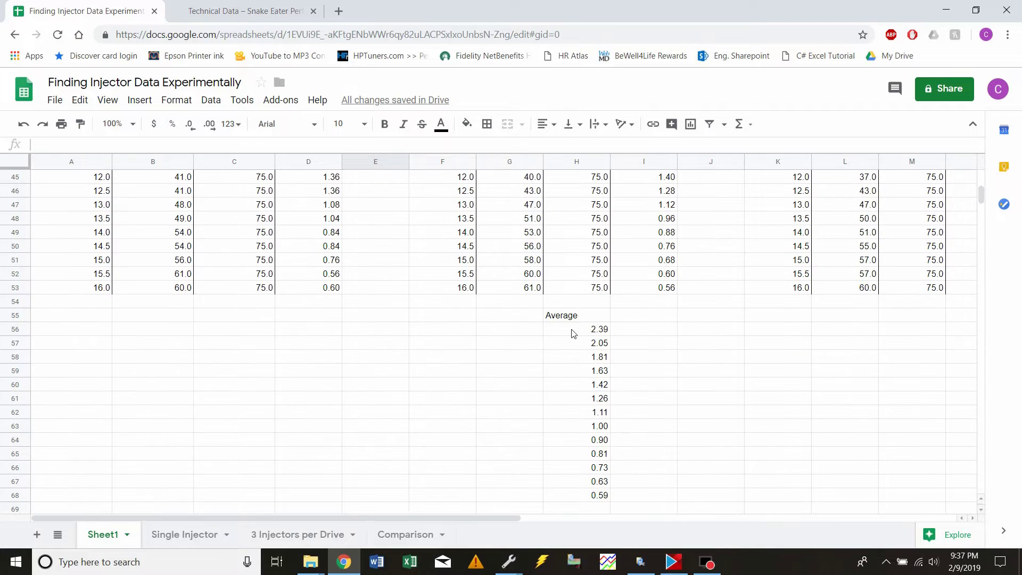
scroll(609, 334, down, 2)
scroll(610, 334, up, 15)
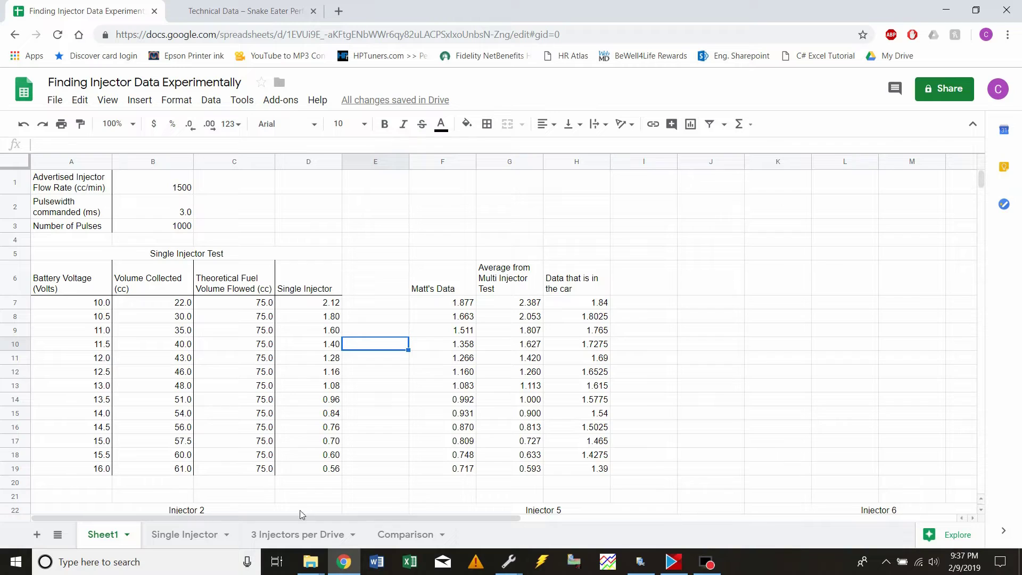
Step: View the Single Injector sheet, then the 3 Injectors per Drive chart of injectors 1–6 and their average
click(181, 536)
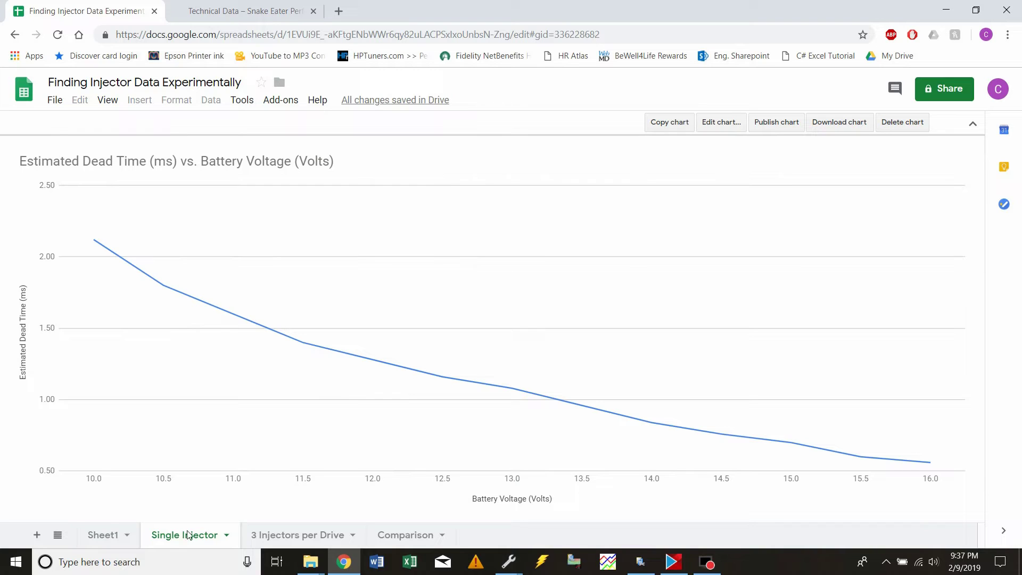
click(275, 534)
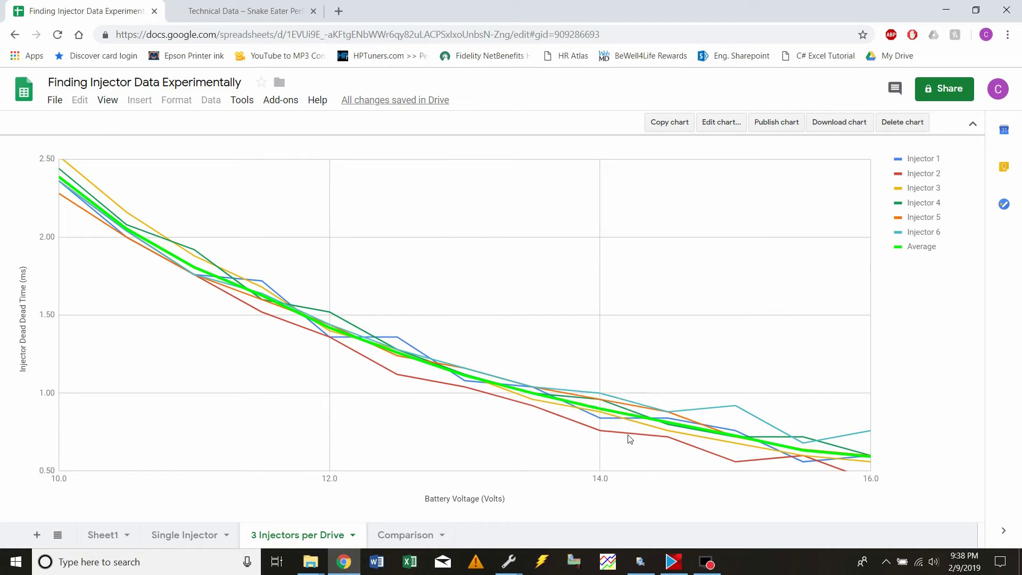
Step: Show the Comparison sheet and read values off its four dead-time vs battery-voltage curves
click(412, 542)
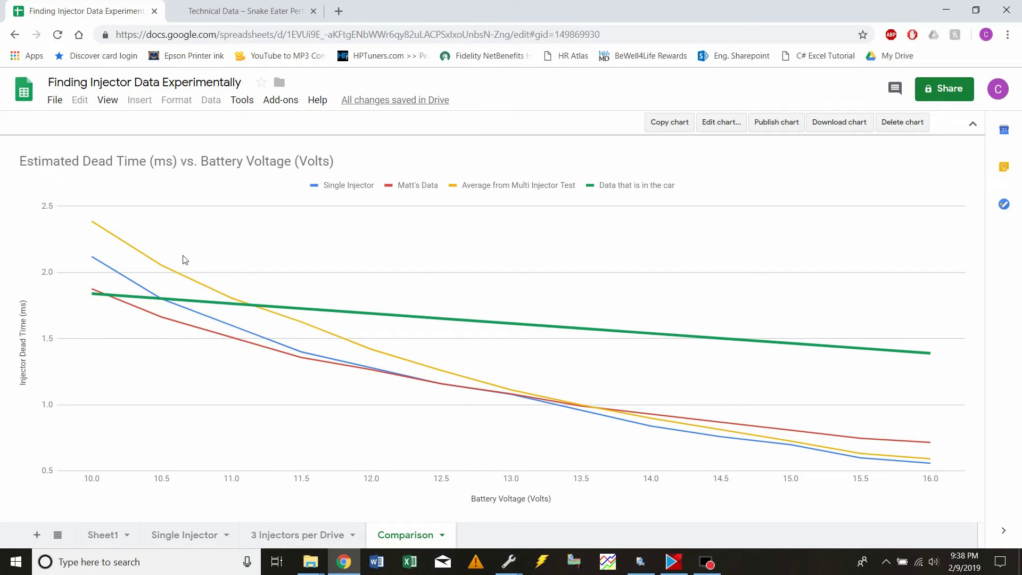
mouse_move(94, 229)
Step: Check the 1500CC injector specs, including the 0.65 ms offset, then return to the Comparison chart
mouse_move(552, 339)
click(287, 14)
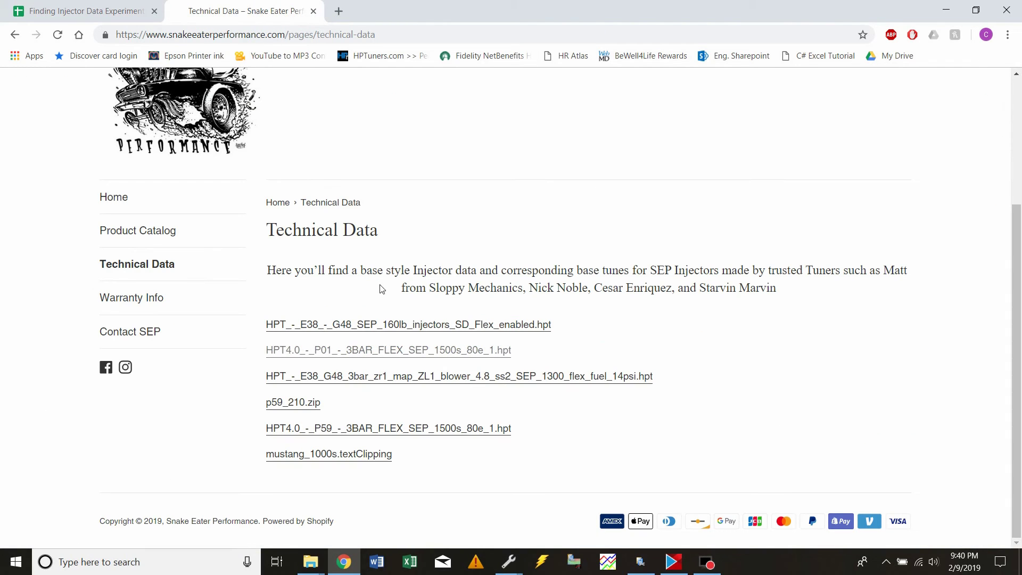
click(158, 234)
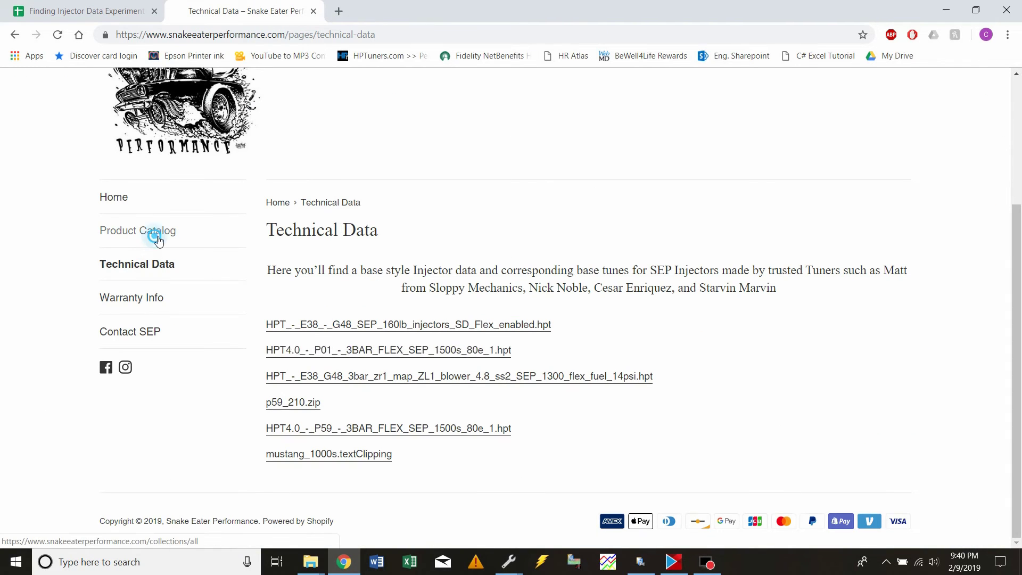
scroll(454, 302, down, 15)
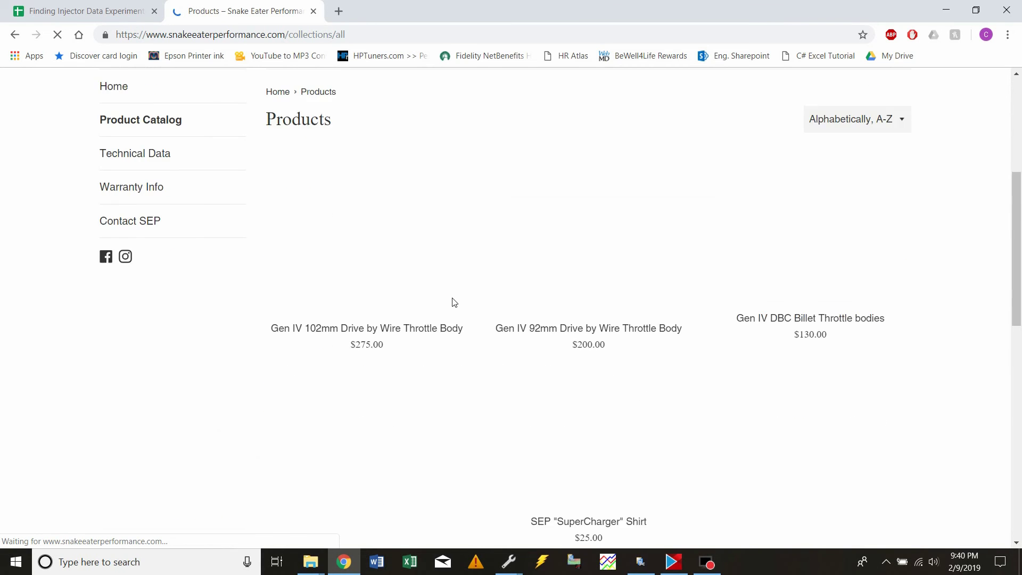
click(362, 315)
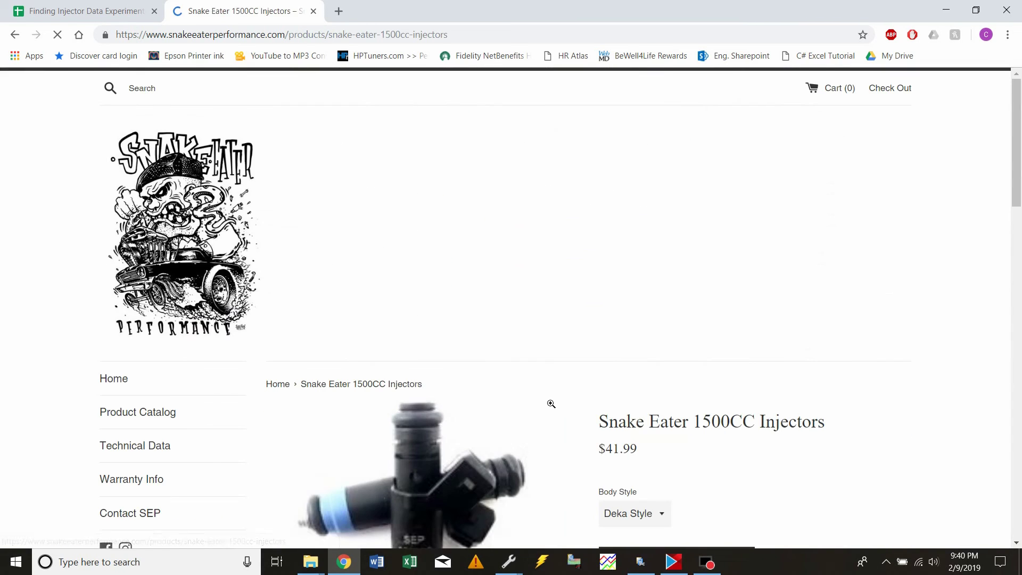
scroll(504, 394, down, 12)
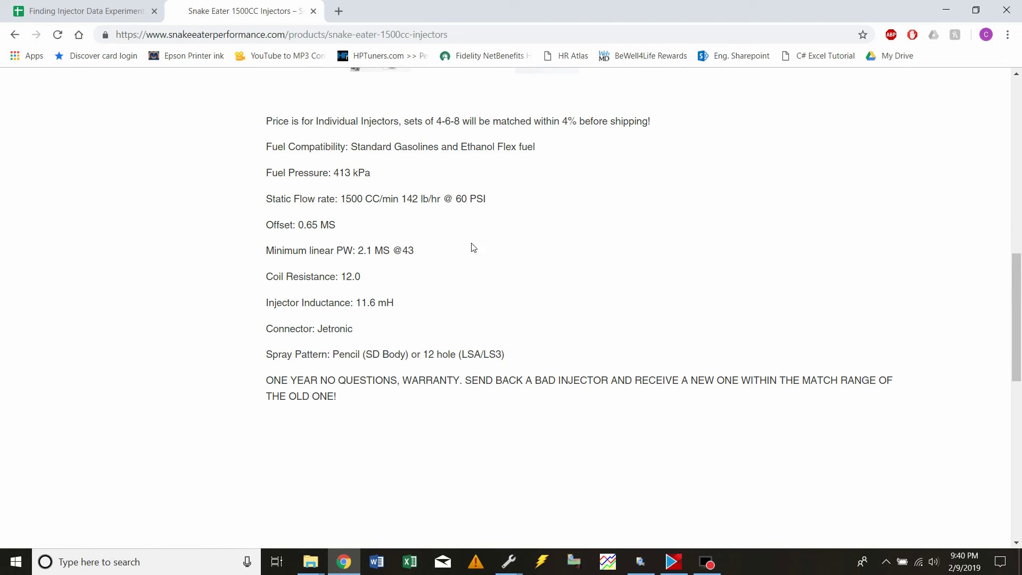
click(71, 9)
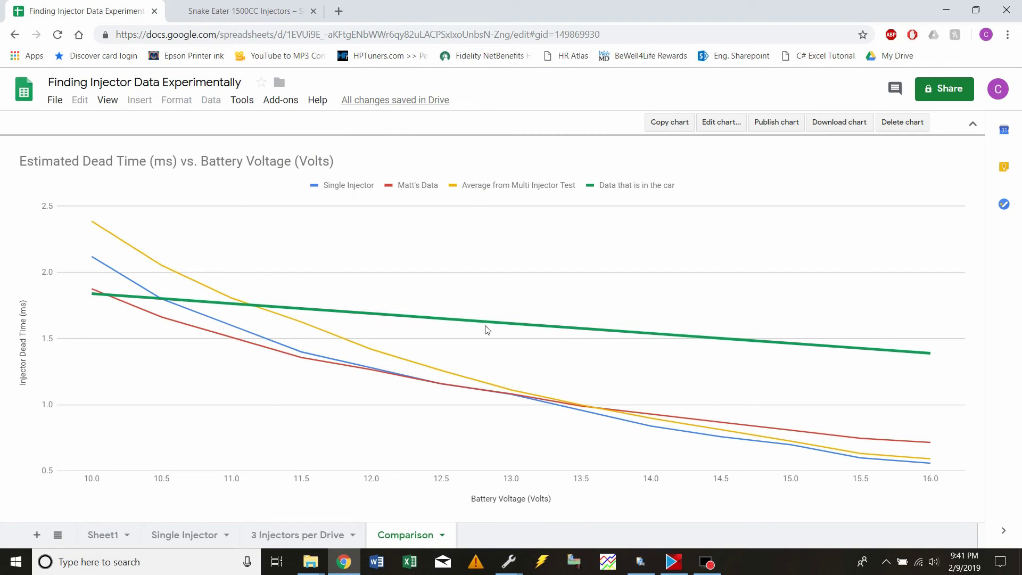